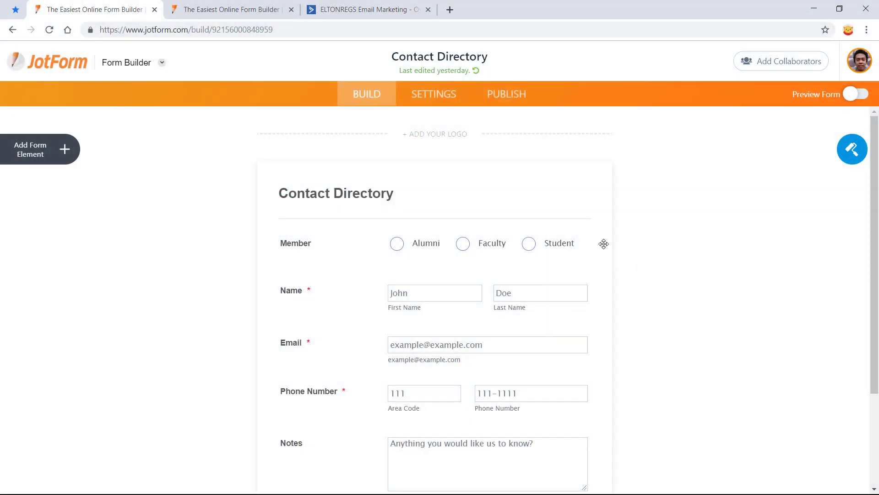
Step: Open the Contact Directory form's ActiveCampaign integration page, then switch to the ActiveCampaign dashboard
{"action": "left_click", "coordinate": [453, 94]}
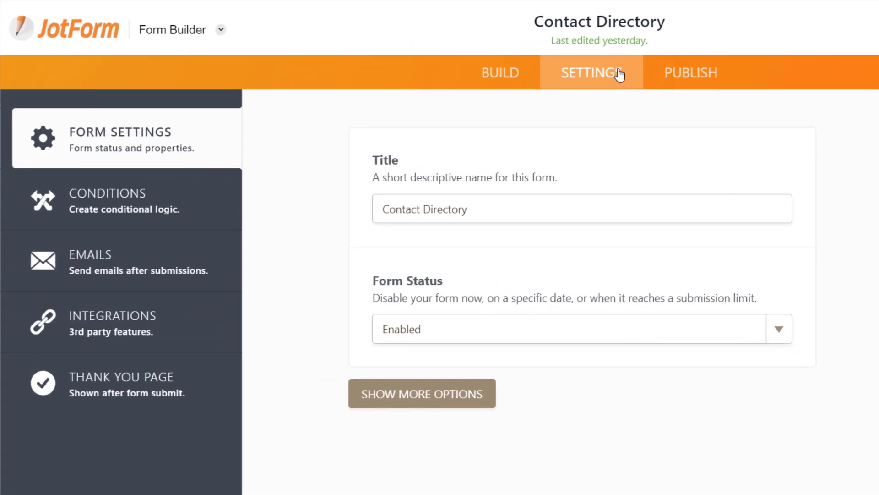
{"action": "left_click", "coordinate": [164, 325]}
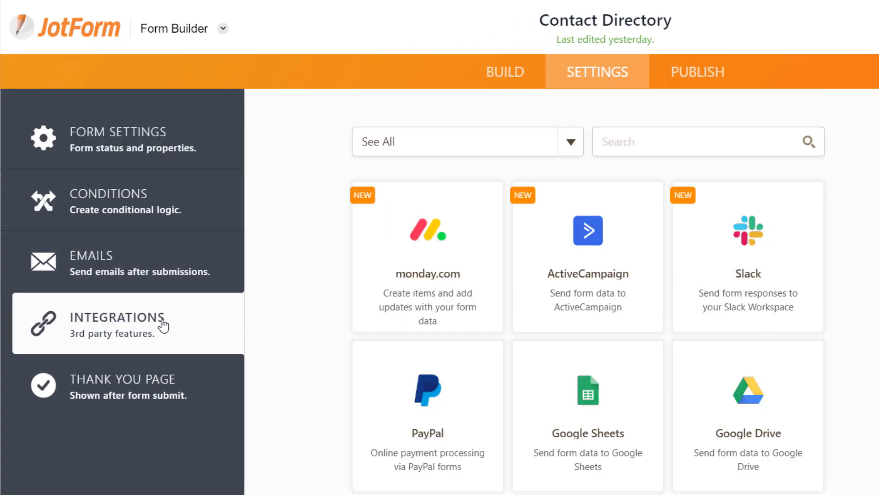
{"action": "left_click", "coordinate": [542, 233]}
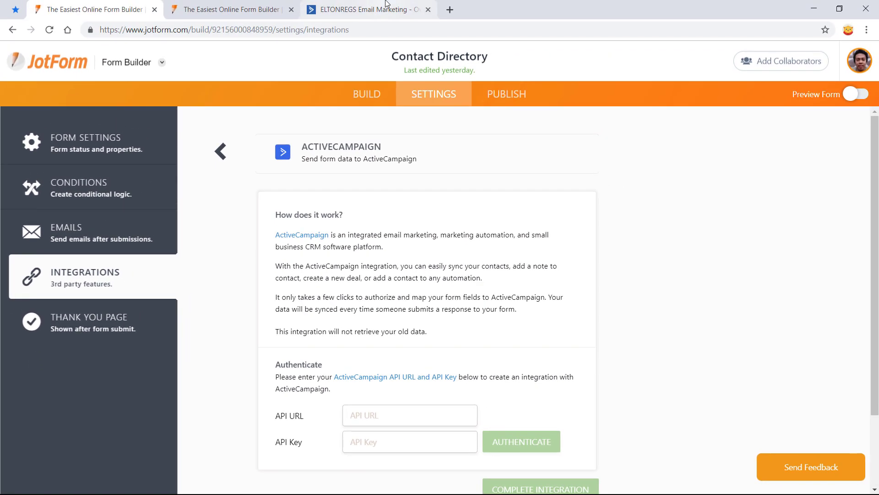
{"action": "left_click", "coordinate": [387, 3]}
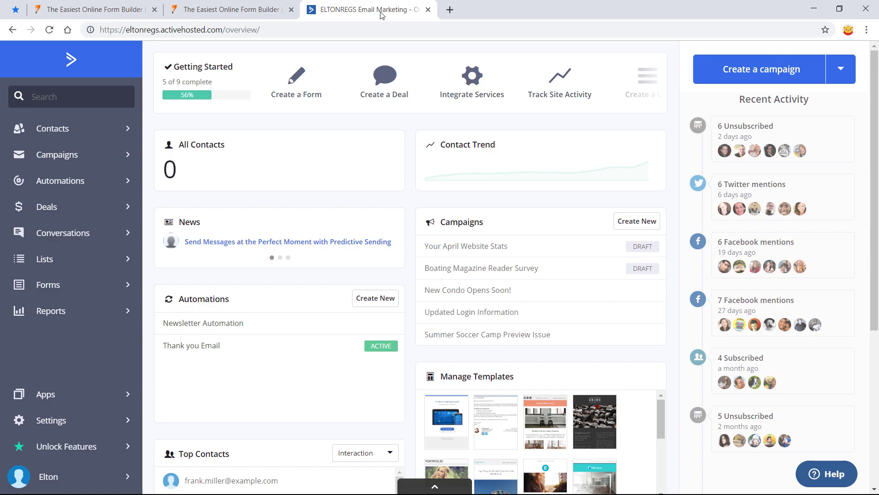
Step: Go to ActiveCampaign's Developer settings and select the API Access URL for copying
{"action": "left_click", "coordinate": [79, 420]}
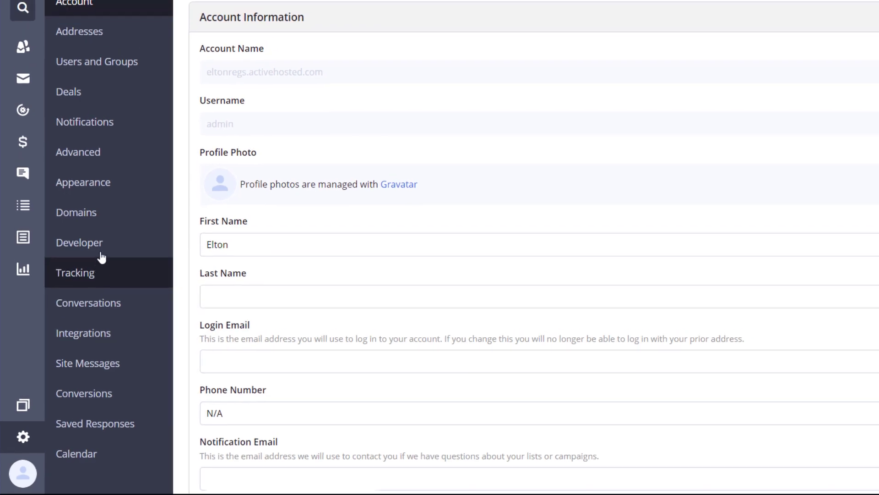
{"action": "left_click", "coordinate": [101, 250]}
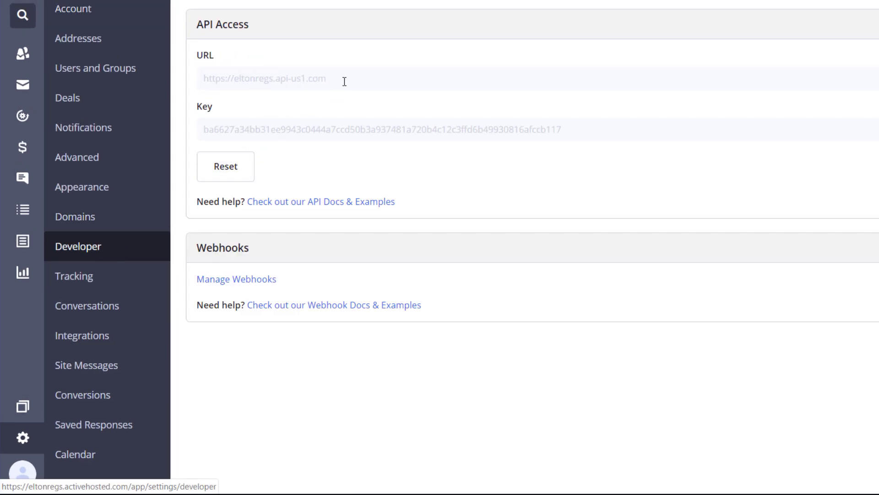
{"action": "left_click_drag", "start_coordinate": [344, 80], "coordinate": [199, 73]}
{"action": "key", "text": "ctrl+c"}
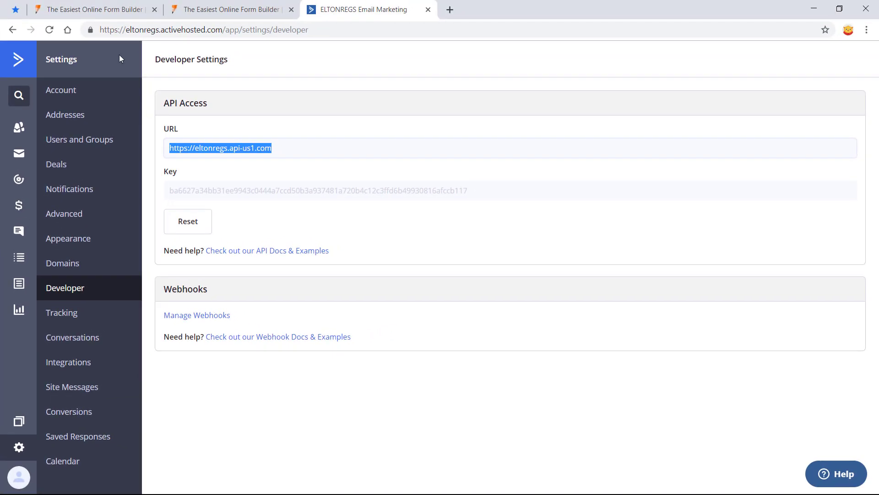
Step: Paste the ActiveCampaign API URL and API key into JotForm's API URL and API Key fields
{"action": "left_click", "coordinate": [103, 10]}
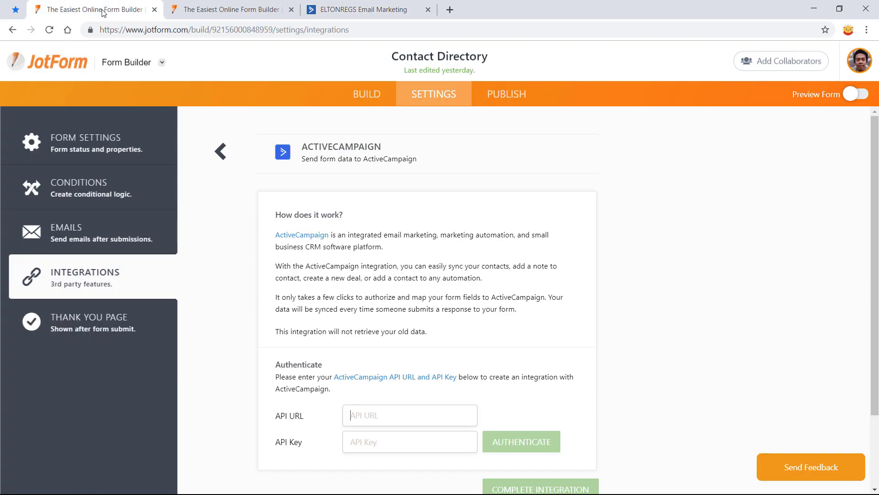
{"action": "left_click", "coordinate": [406, 408]}
{"action": "key", "text": "ctrl+v"}
{"action": "left_click", "coordinate": [404, 445]}
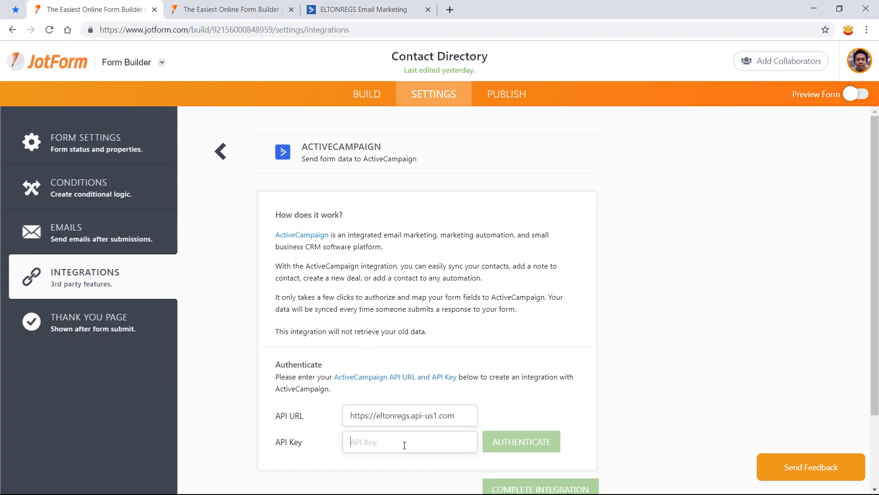
{"action": "left_click", "coordinate": [349, 7]}
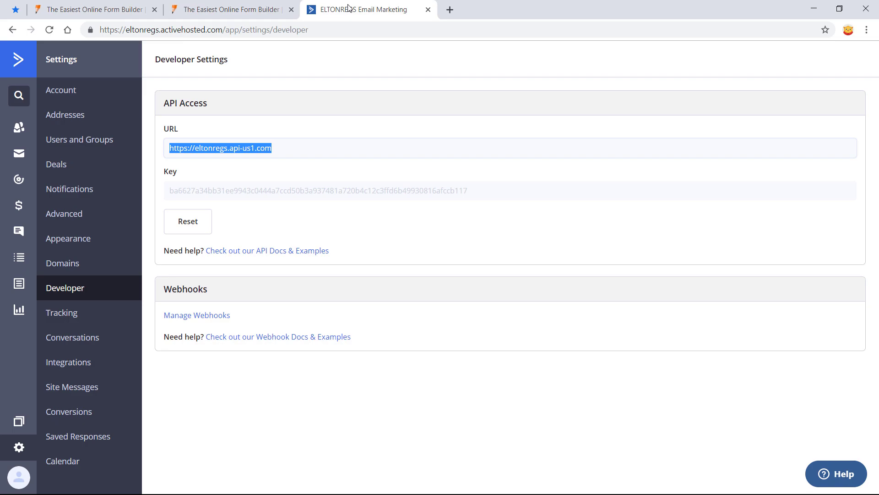
{"action": "left_click", "coordinate": [350, 191]}
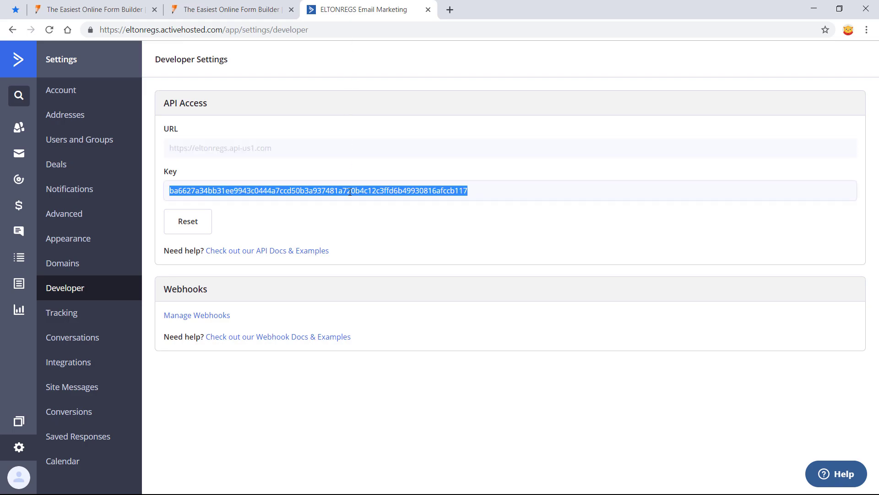
{"action": "left_click", "coordinate": [137, 7]}
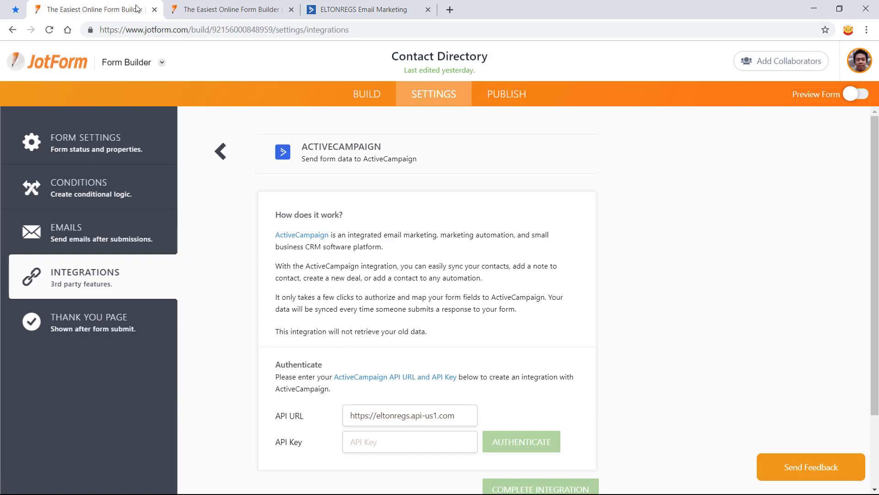
{"action": "left_click", "coordinate": [388, 449]}
{"action": "key", "text": "ctrl+v"}
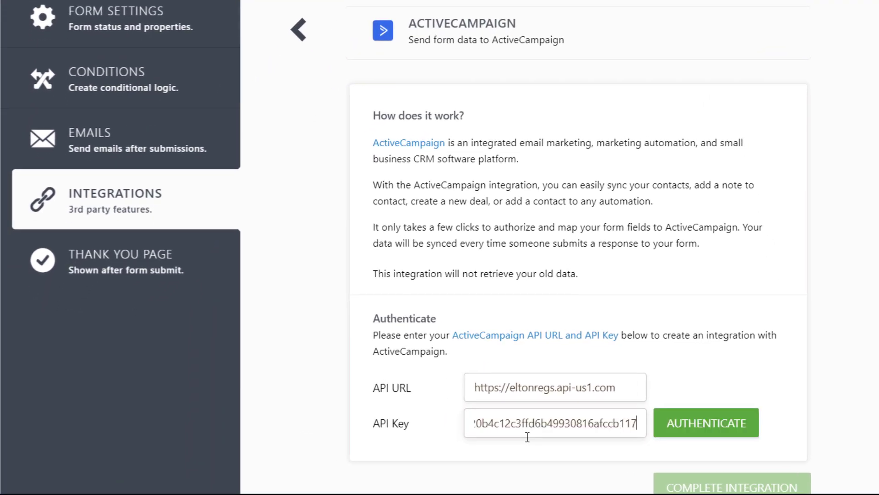
Step: Authenticate and save a Create/update a contact action to the Contact Directory list, tagged Member
{"action": "left_click", "coordinate": [707, 428]}
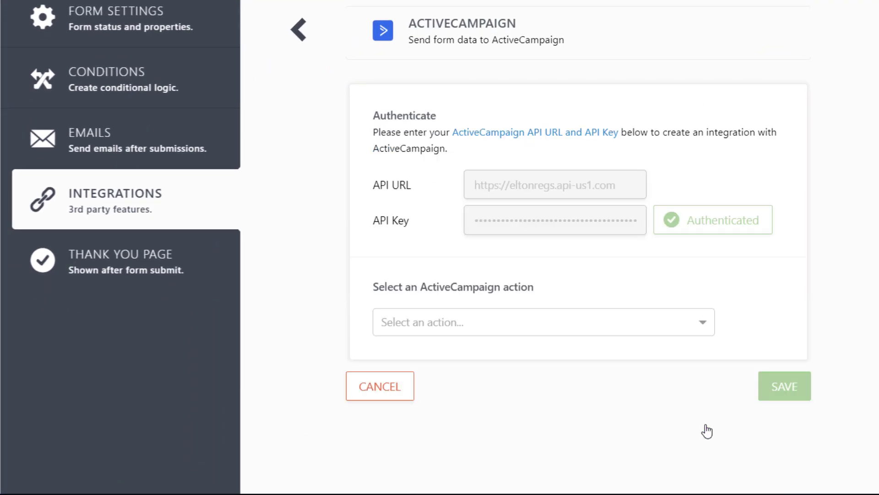
{"action": "left_click", "coordinate": [671, 316]}
{"action": "left_click", "coordinate": [586, 351]}
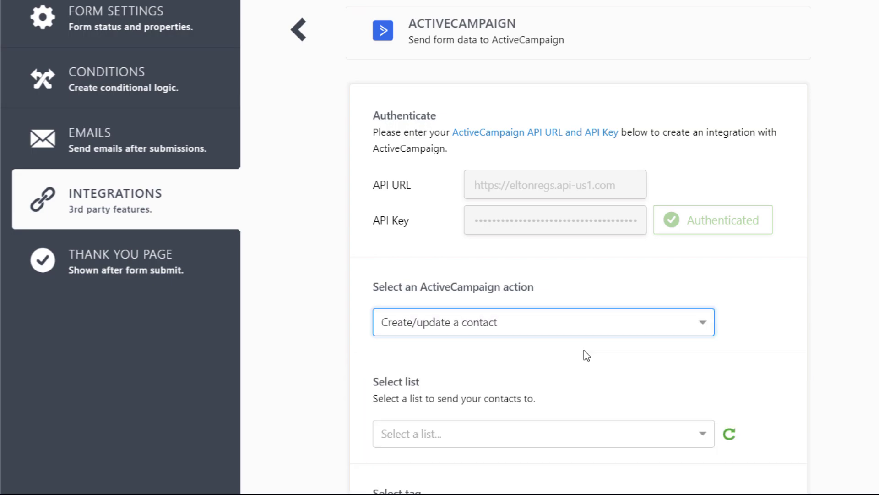
{"action": "scroll", "coordinate": [584, 349], "scroll_direction": "down", "scroll_amount": 5}
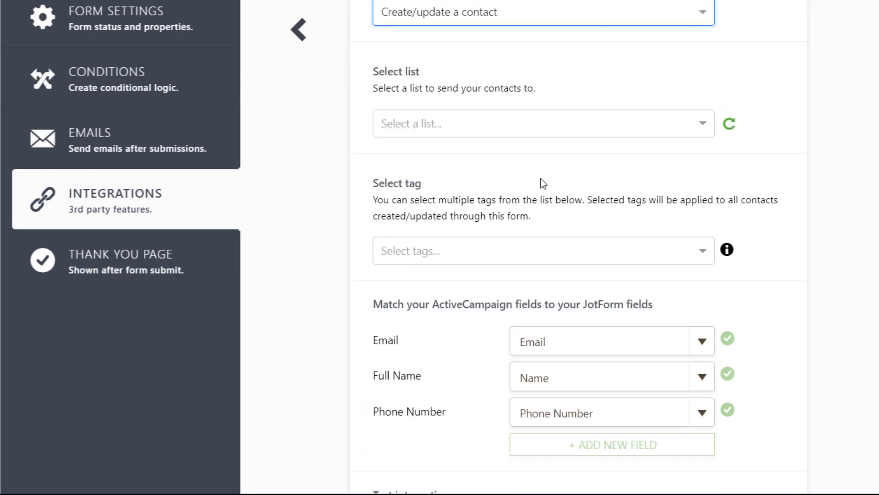
{"action": "left_click", "coordinate": [533, 125]}
{"action": "left_click", "coordinate": [524, 147]}
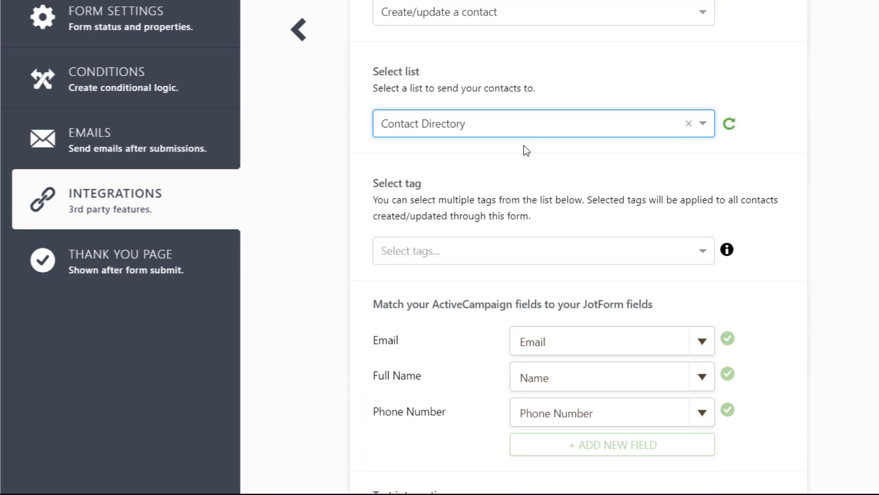
{"action": "left_click", "coordinate": [523, 250]}
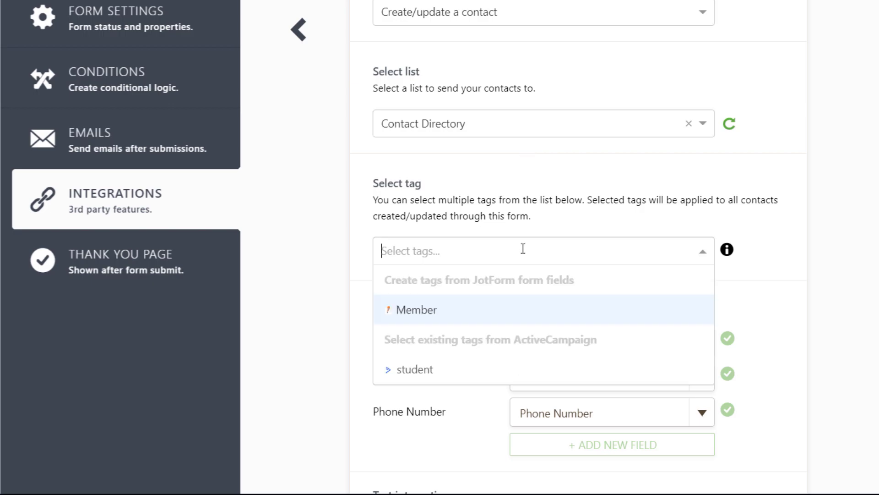
{"action": "left_click", "coordinate": [484, 307]}
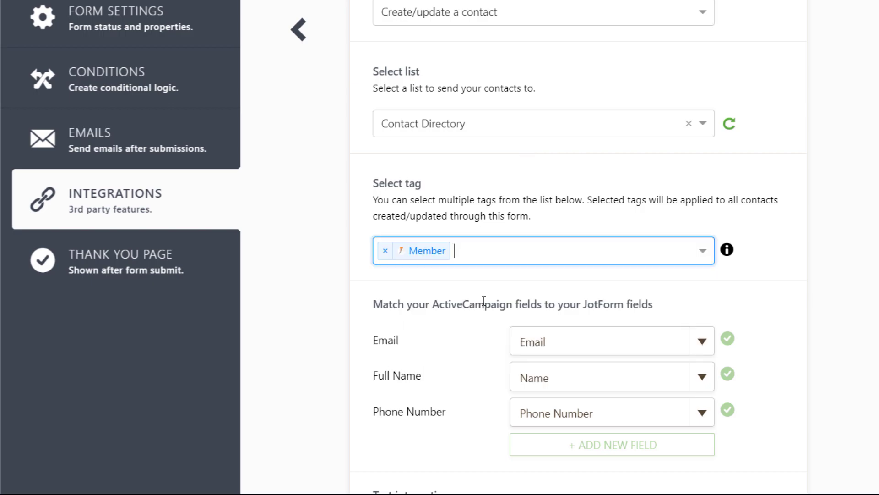
{"action": "scroll", "coordinate": [484, 300], "scroll_direction": "down", "scroll_amount": 5}
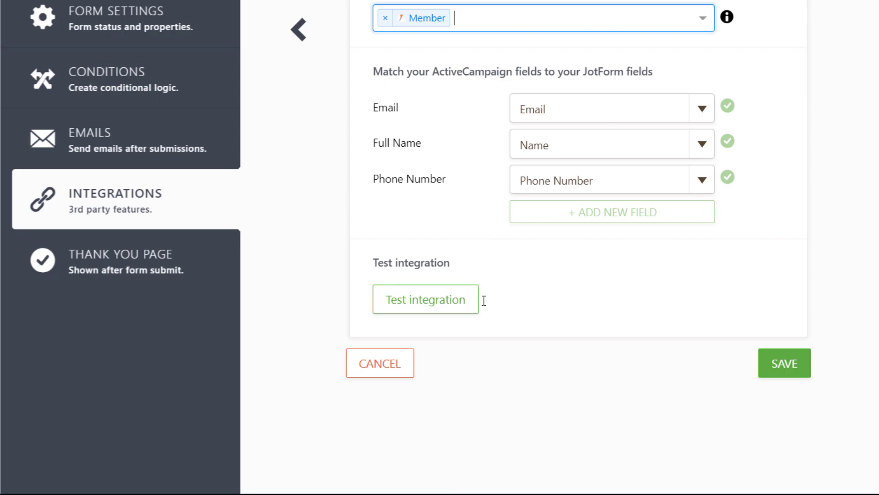
{"action": "left_click", "coordinate": [781, 379]}
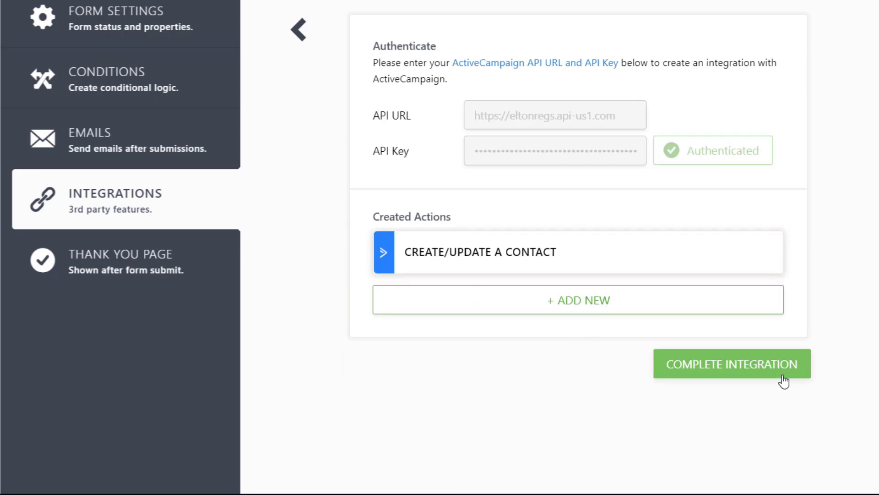
Step: Save a second action adding the contact to the Thank you Email automation
{"action": "left_click", "coordinate": [644, 302]}
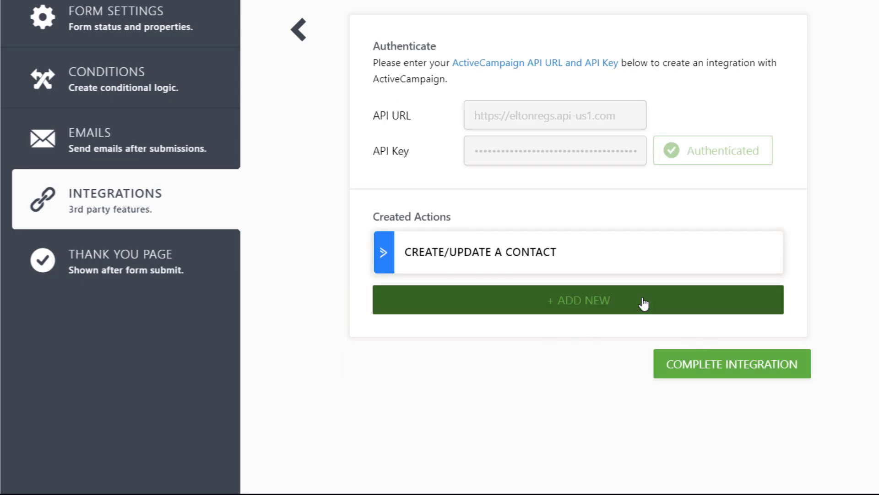
{"action": "left_click", "coordinate": [644, 303]}
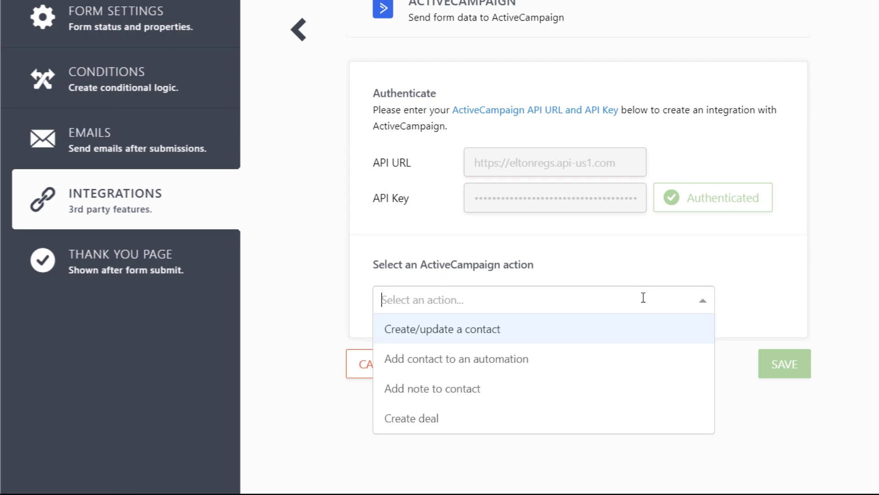
{"action": "left_click", "coordinate": [639, 358]}
{"action": "left_click", "coordinate": [634, 303]}
{"action": "left_click", "coordinate": [623, 329]}
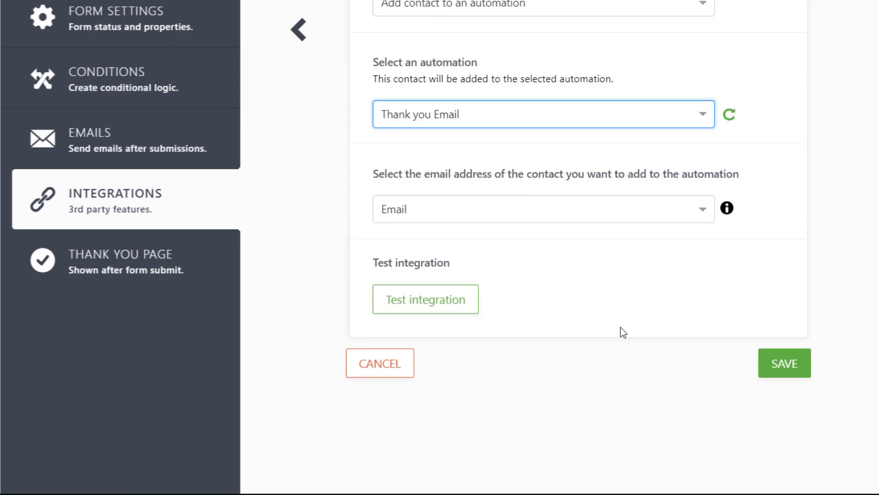
{"action": "left_click", "coordinate": [777, 364]}
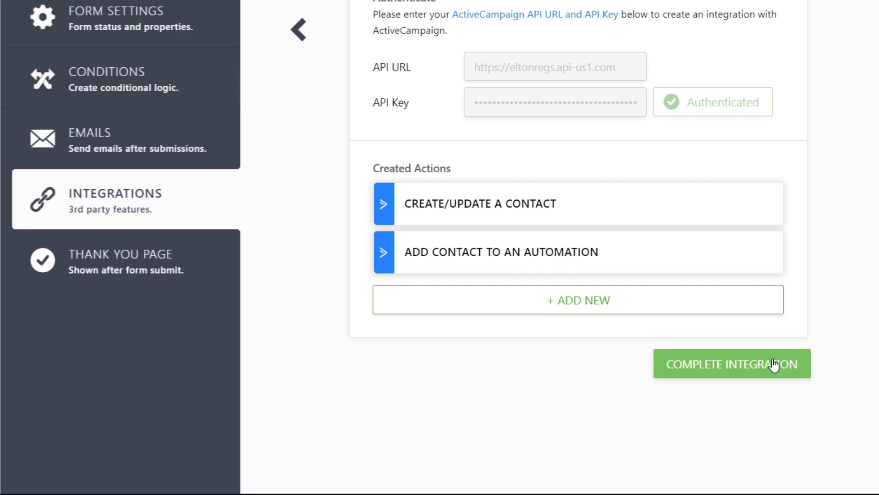
Step: Save an Add note to contact action using the Notes field, then complete and finish the integration
{"action": "left_click", "coordinate": [638, 308]}
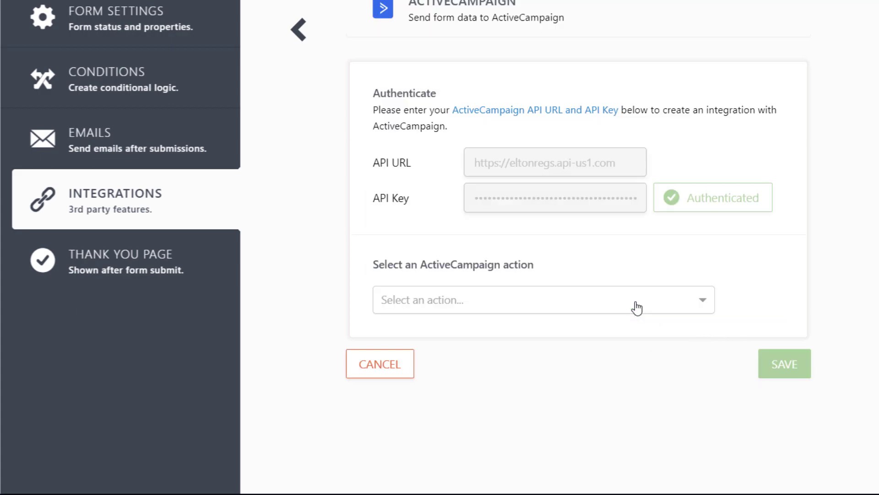
{"action": "left_click", "coordinate": [636, 306]}
{"action": "left_click", "coordinate": [619, 387]}
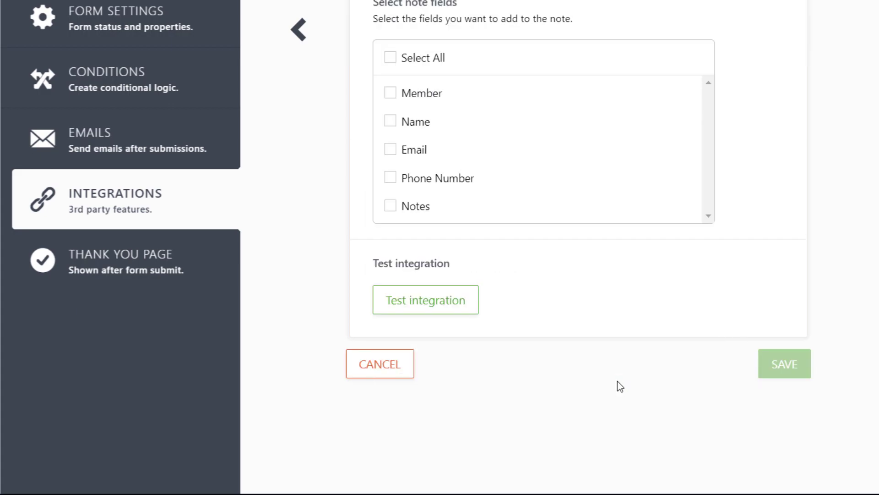
{"action": "left_click", "coordinate": [427, 205]}
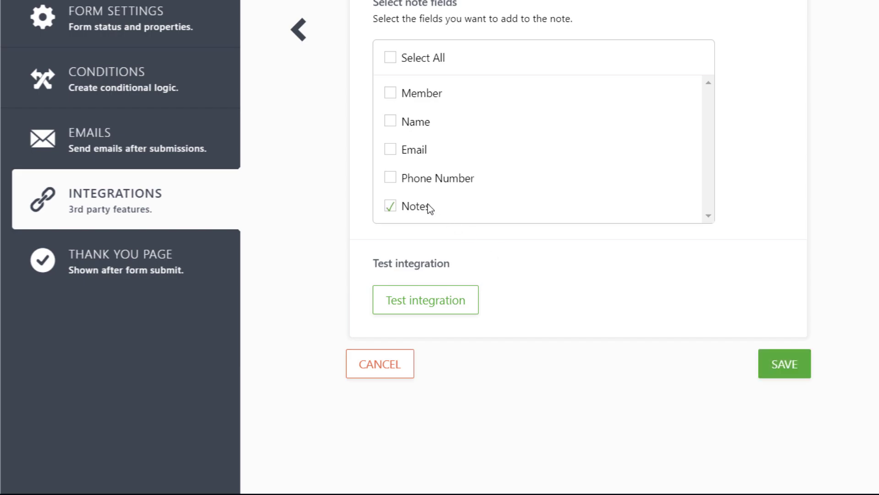
{"action": "left_click", "coordinate": [777, 367]}
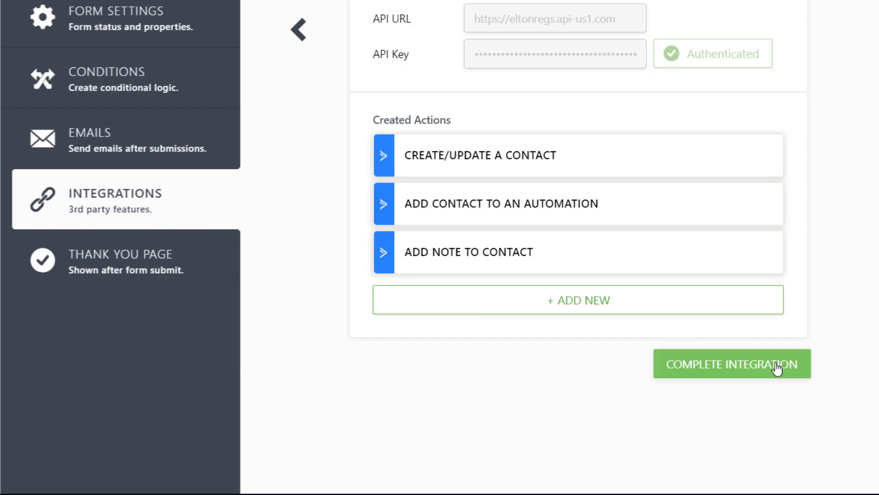
{"action": "left_click", "coordinate": [777, 367]}
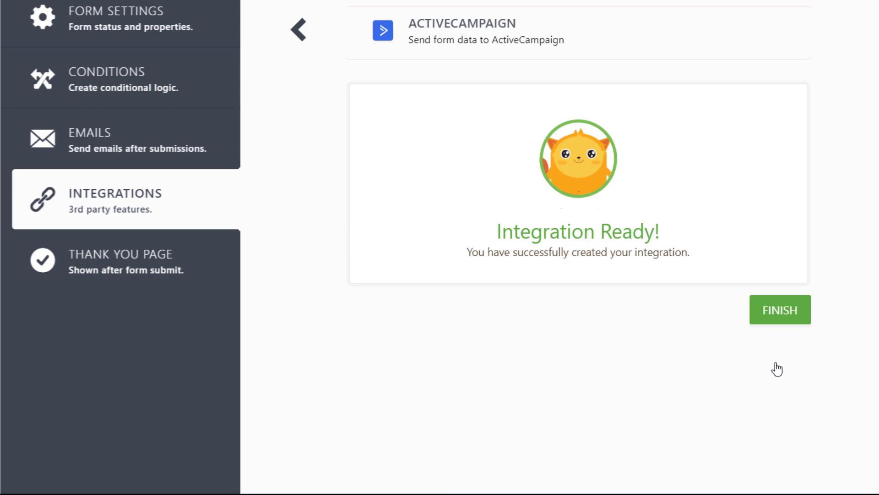
{"action": "left_click", "coordinate": [777, 318]}
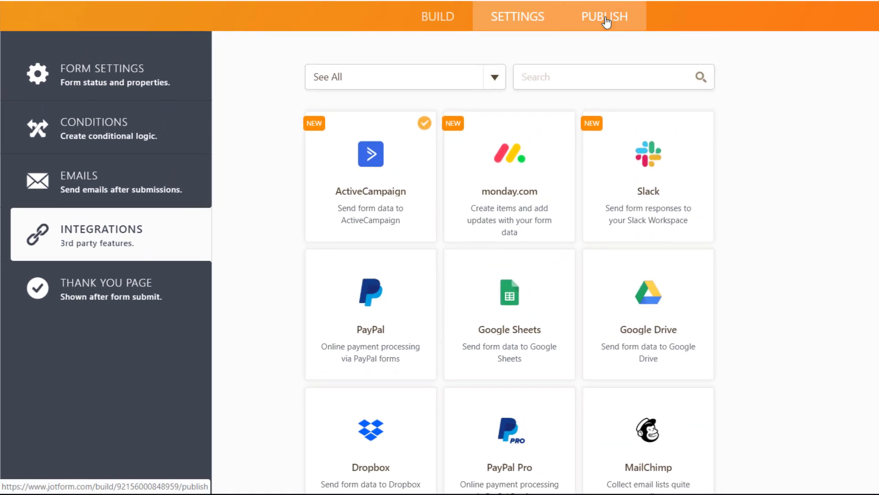
Step: On the live form, pick Alumni, autofill contact details, note 'This is my new contact information.', and submit
{"action": "left_click", "coordinate": [605, 18]}
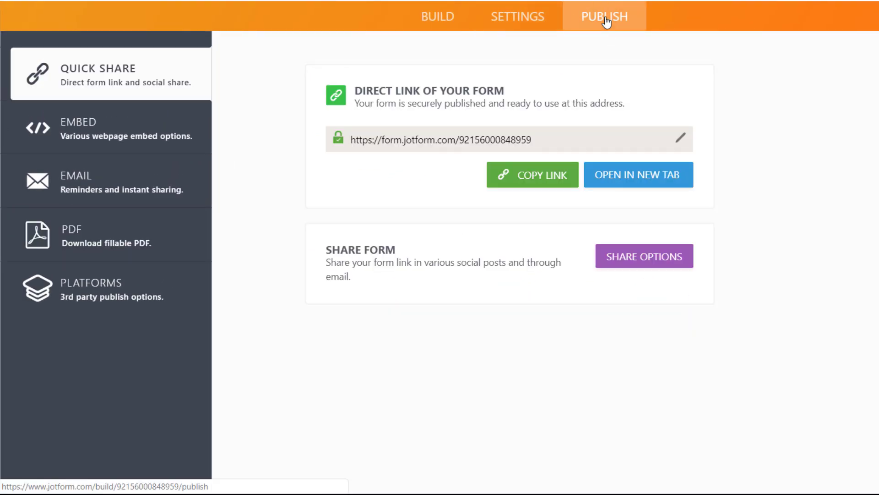
{"action": "left_click", "coordinate": [624, 173]}
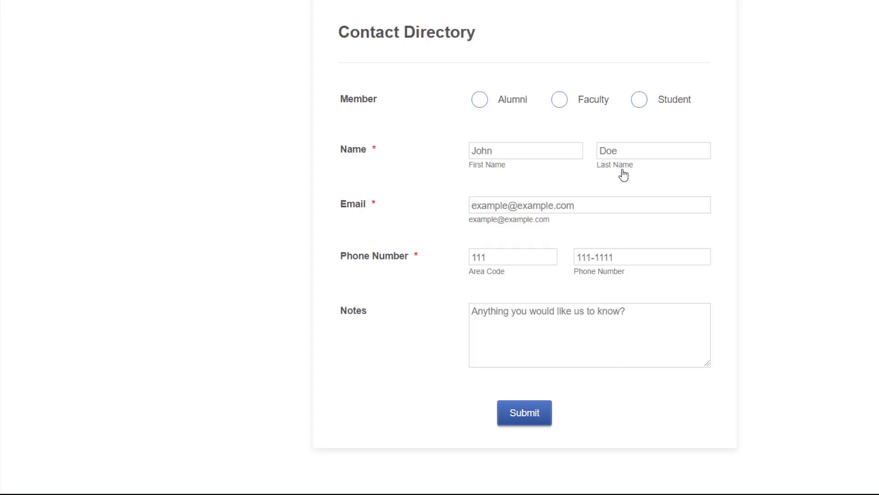
{"action": "left_click", "coordinate": [506, 102]}
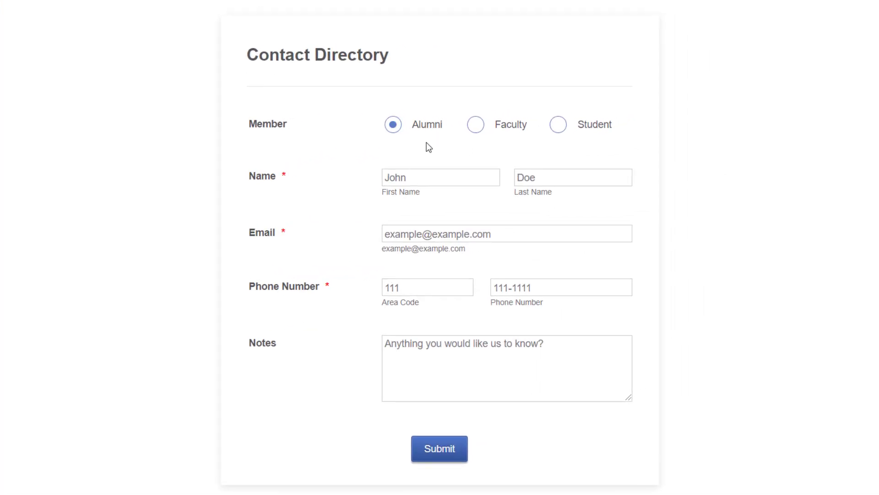
{"action": "left_click", "coordinate": [425, 175]}
{"action": "left_click", "coordinate": [412, 210]}
{"action": "left_click", "coordinate": [411, 377]}
{"action": "type", "text": "This is my new contact information."}
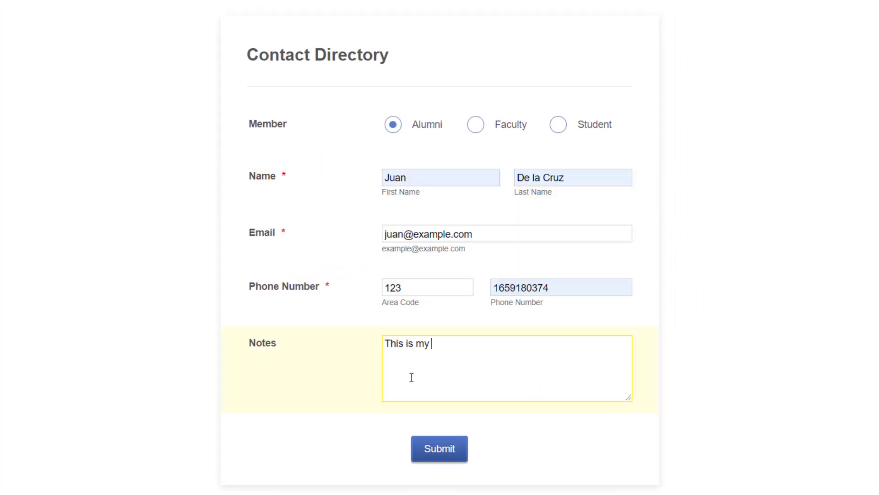
{"action": "left_click", "coordinate": [429, 457]}
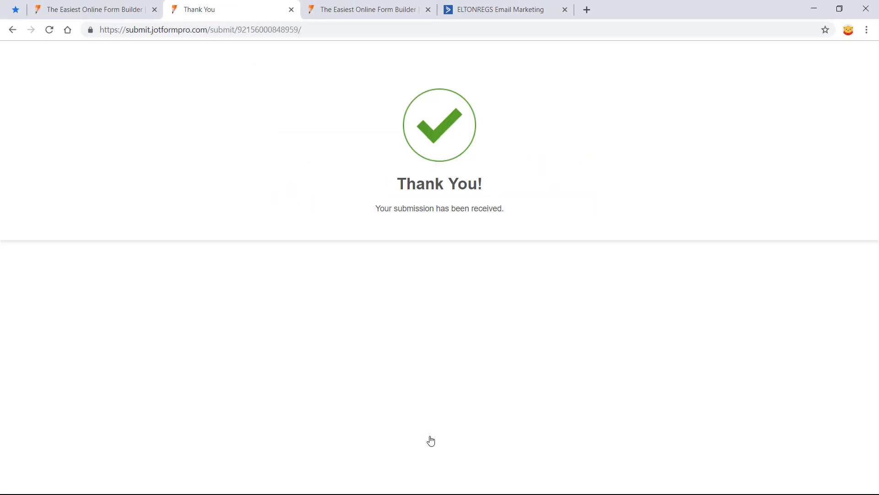
Step: Open the new test contact's details from ActiveCampaign's Contacts list
{"action": "left_click", "coordinate": [501, 14]}
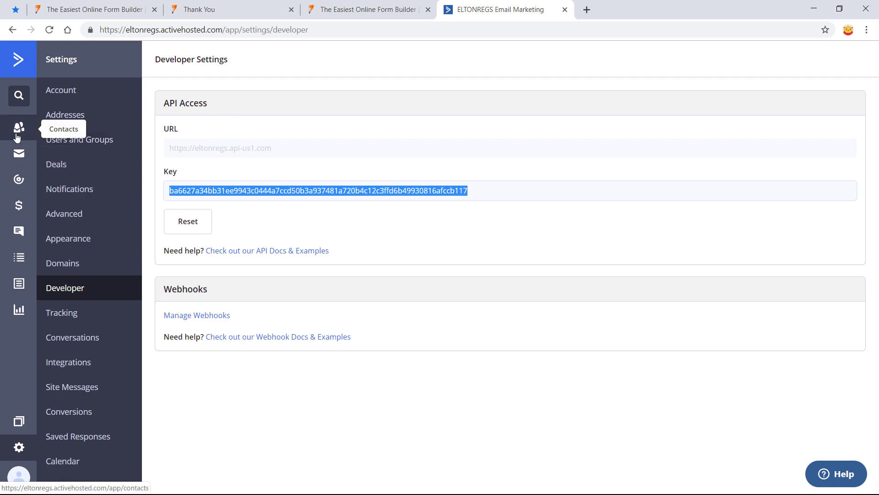
{"action": "left_click", "coordinate": [47, 133]}
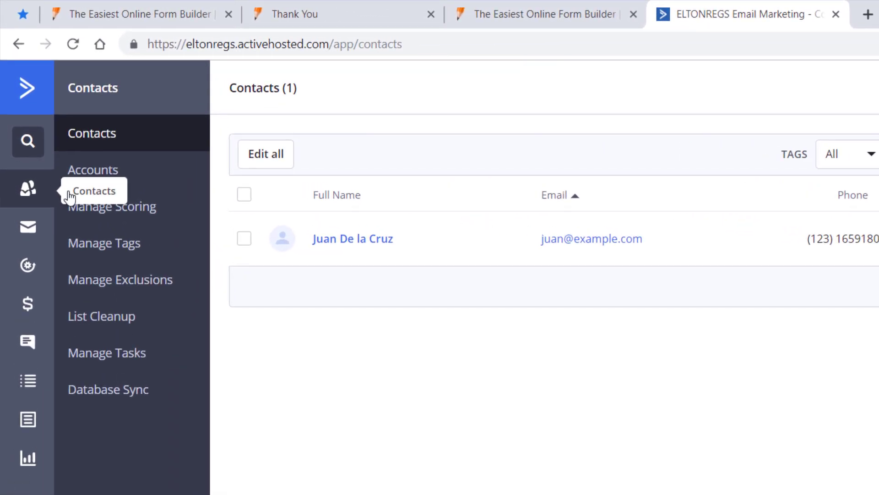
{"action": "left_click", "coordinate": [341, 240]}
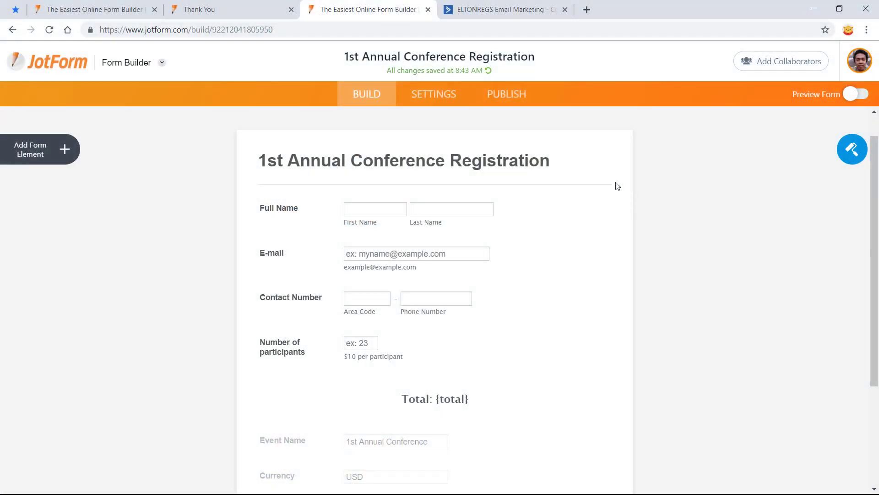
Step: Open the conference form's ActiveCampaign integration, paste the API URL and key, and authenticate
{"action": "left_click", "coordinate": [451, 95]}
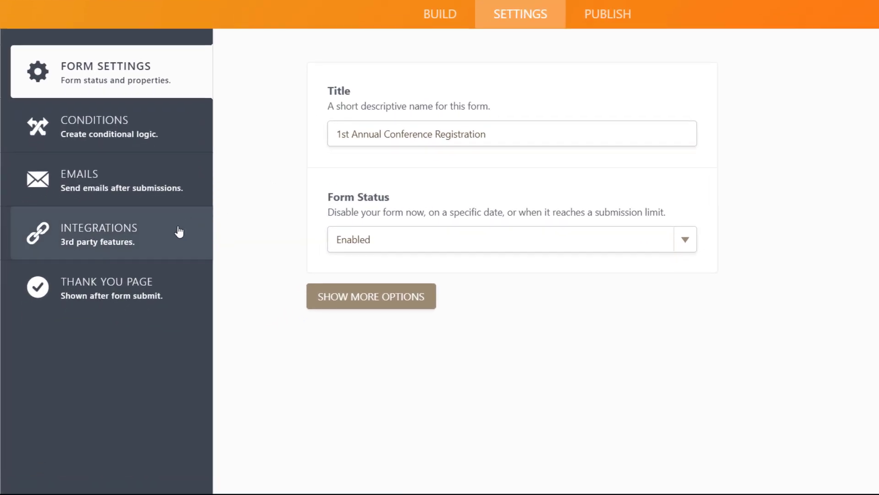
{"action": "left_click", "coordinate": [147, 276]}
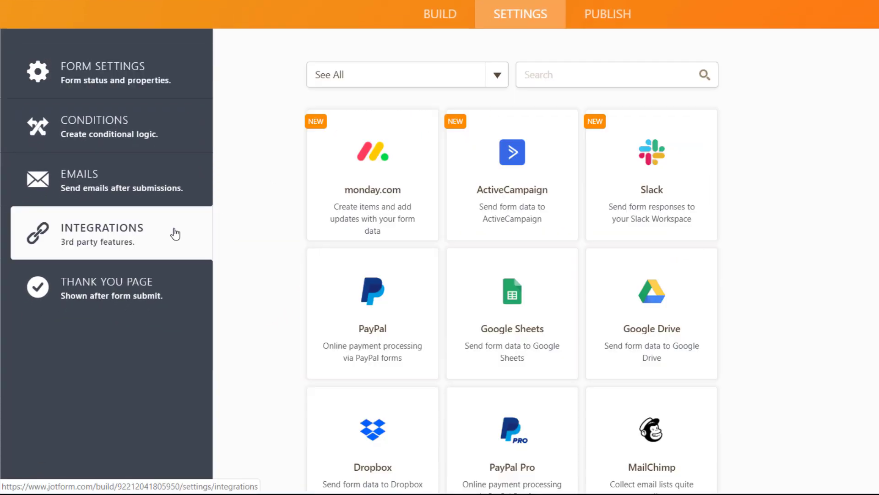
{"action": "left_click", "coordinate": [481, 165]}
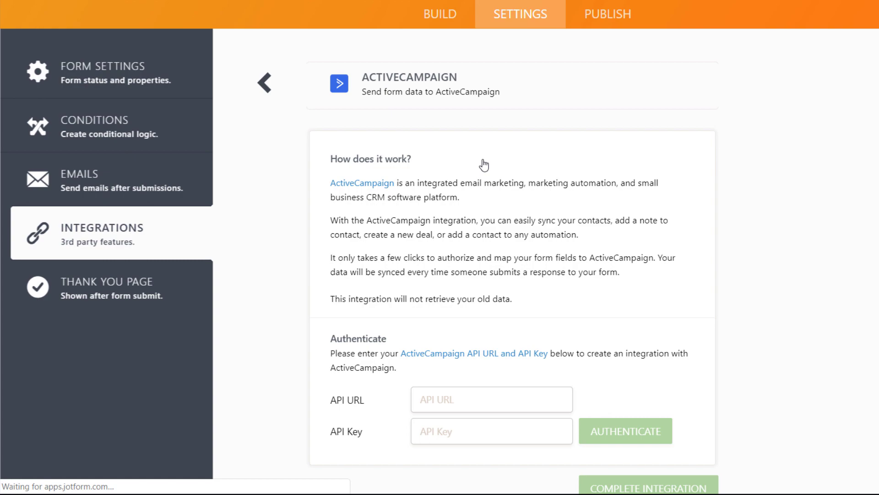
{"action": "left_click", "coordinate": [464, 395]}
{"action": "type", "text": "https://eltonregs.api-us1.com"}
{"action": "left_click", "coordinate": [462, 439]}
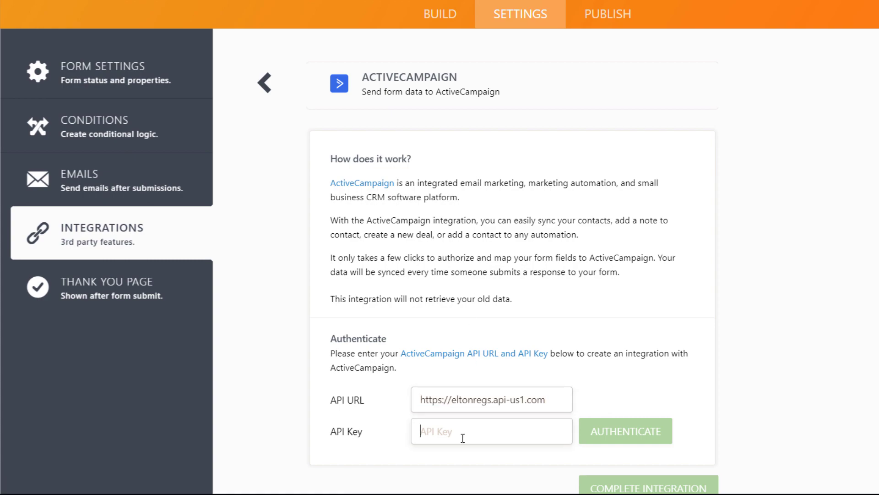
{"action": "key", "text": "ctrl+v"}
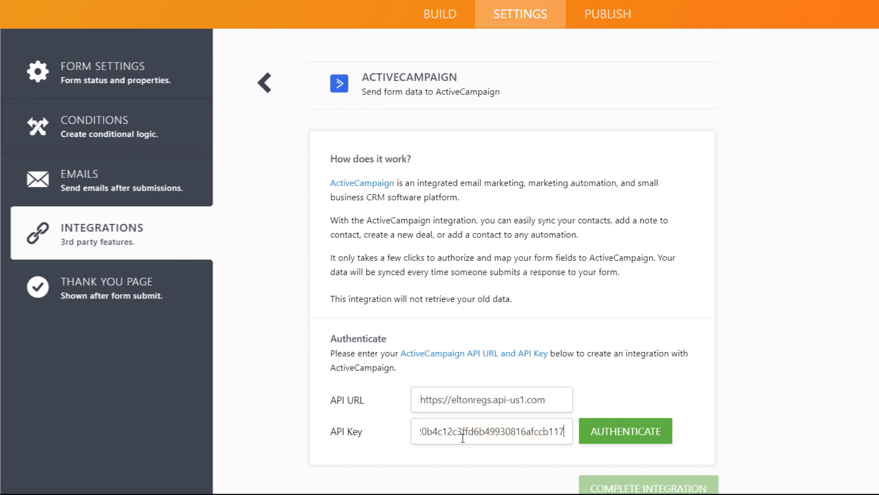
{"action": "left_click", "coordinate": [626, 435]}
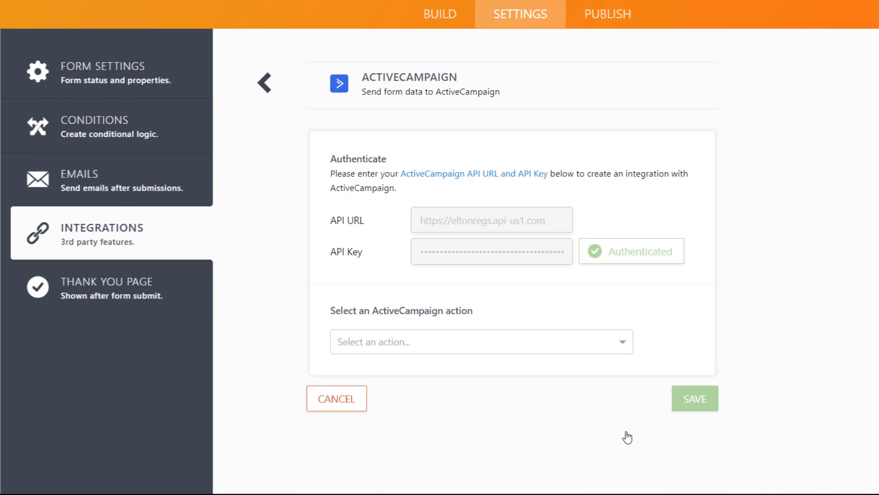
Step: Save a Create/update a contact action that adds respondents to the Conference list
{"action": "left_click", "coordinate": [593, 341]}
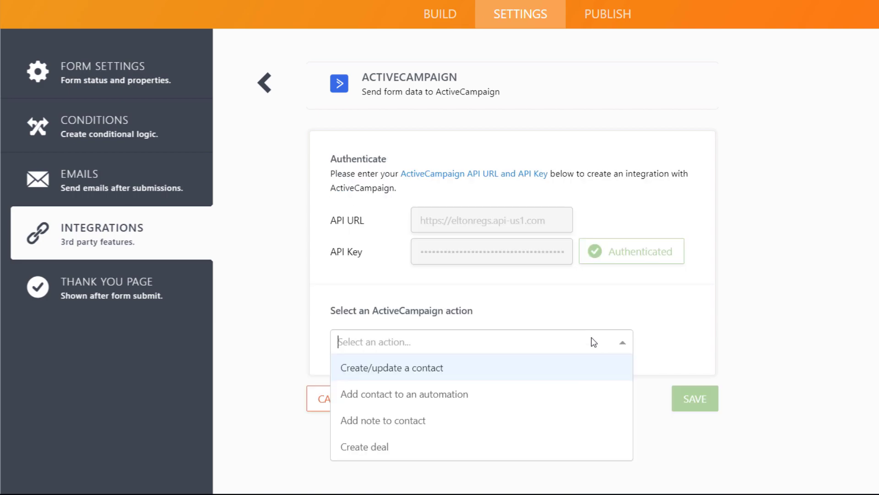
{"action": "left_click", "coordinate": [573, 361]}
{"action": "scroll", "coordinate": [570, 369], "scroll_direction": "down", "scroll_amount": 5}
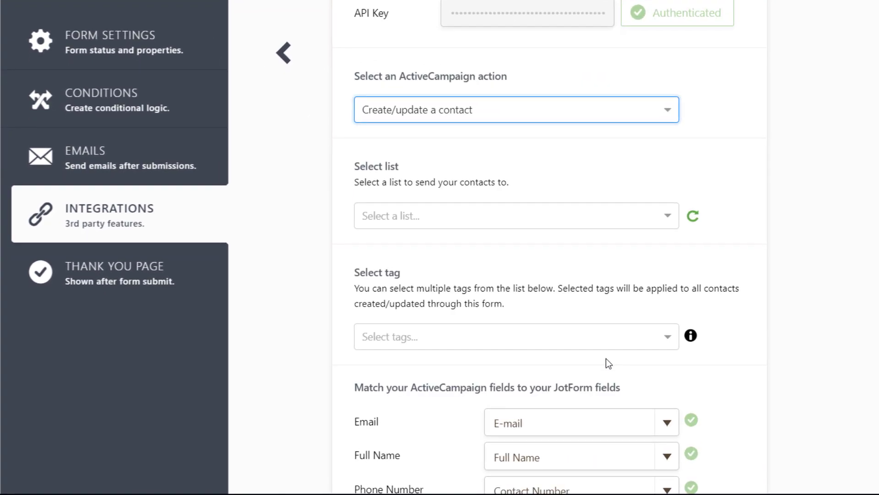
{"action": "left_click", "coordinate": [540, 440]}
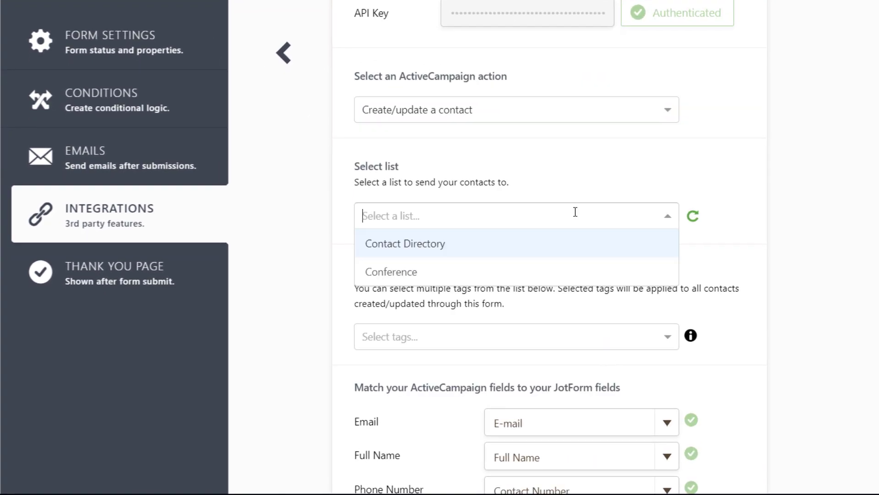
{"action": "left_click", "coordinate": [549, 270]}
{"action": "scroll", "coordinate": [550, 270], "scroll_direction": "down", "scroll_amount": 5}
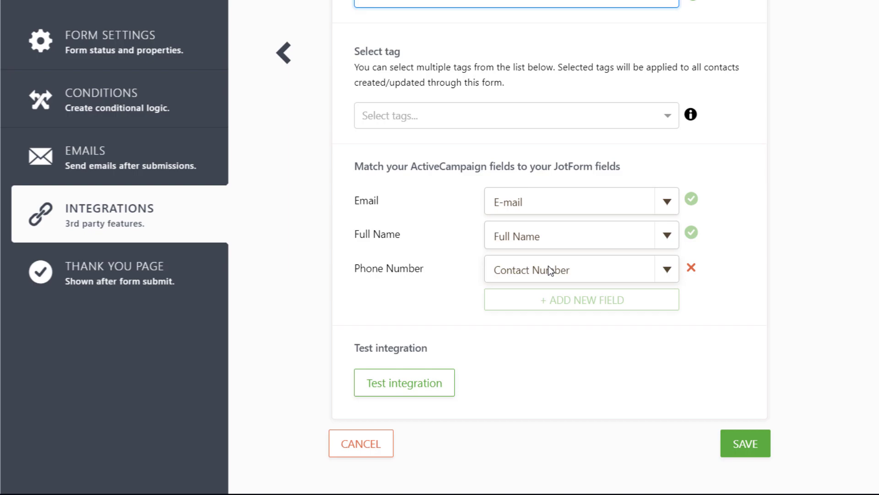
{"action": "left_click", "coordinate": [730, 452]}
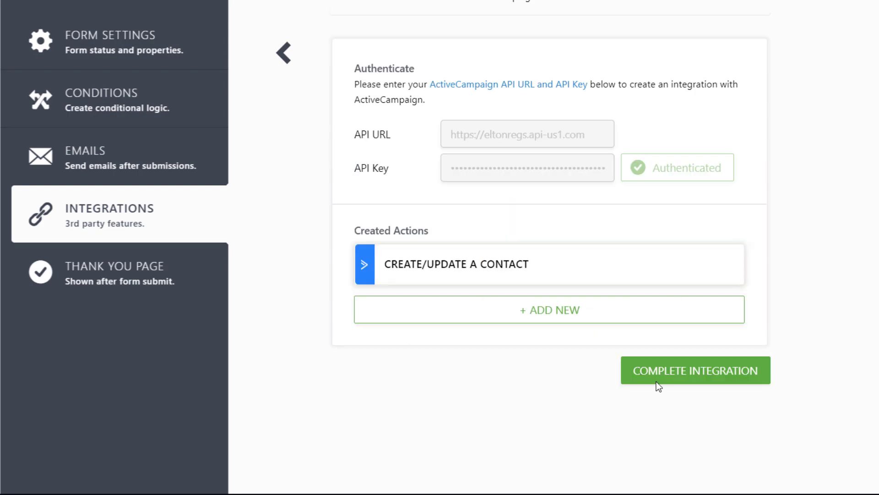
Step: Add a Create deal action owned by the account owner in the Order pipeline's To Contact stage
{"action": "left_click", "coordinate": [592, 315]}
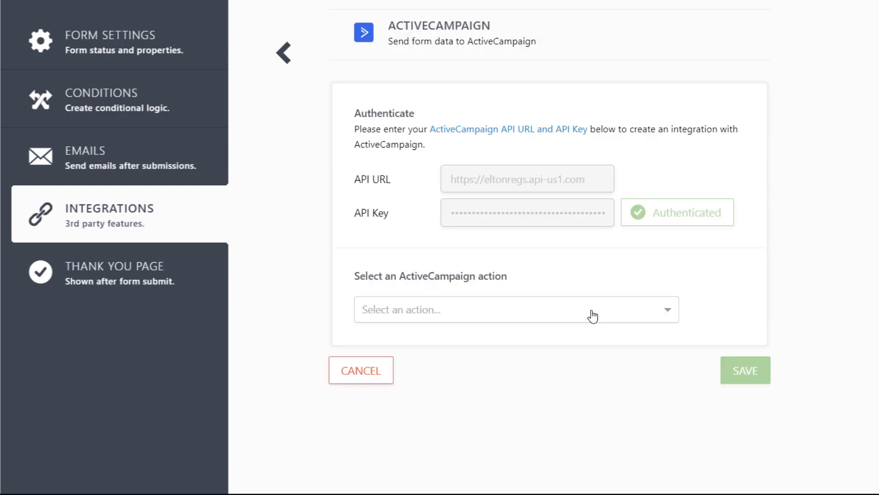
{"action": "left_click", "coordinate": [593, 315]}
{"action": "left_click", "coordinate": [559, 421]}
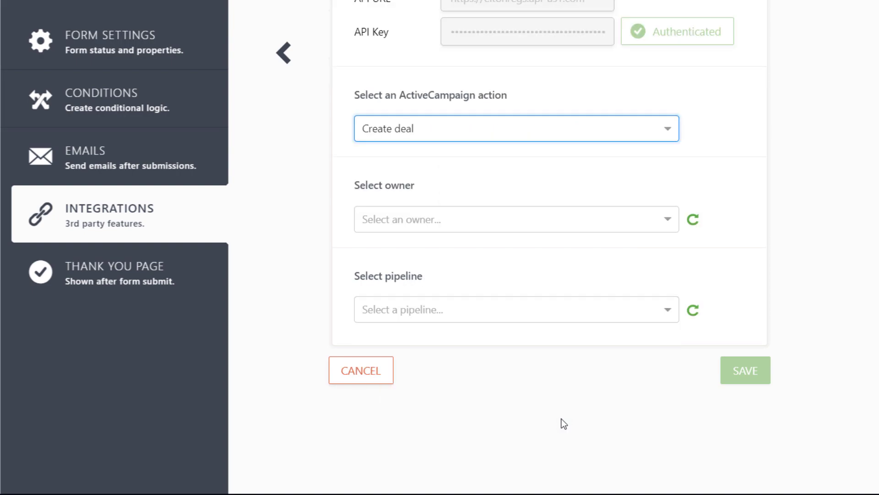
{"action": "left_click", "coordinate": [548, 221]}
{"action": "left_click", "coordinate": [534, 247]}
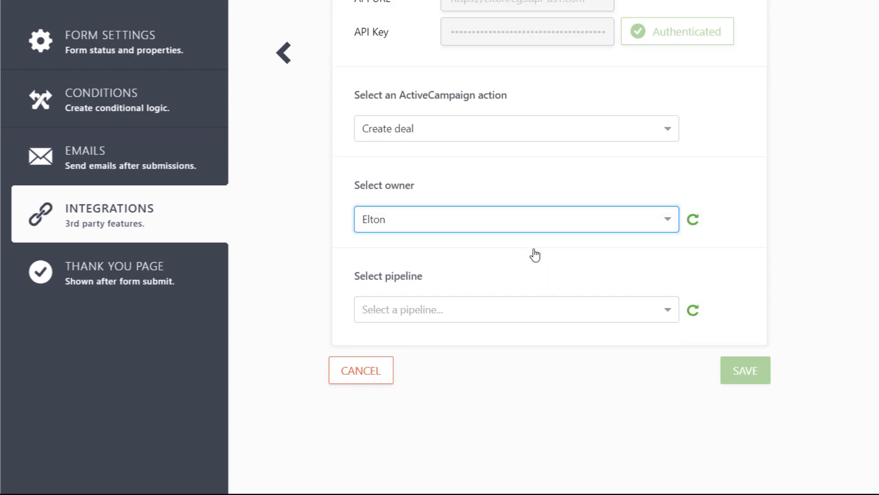
{"action": "left_click", "coordinate": [526, 306]}
{"action": "left_click", "coordinate": [518, 337]}
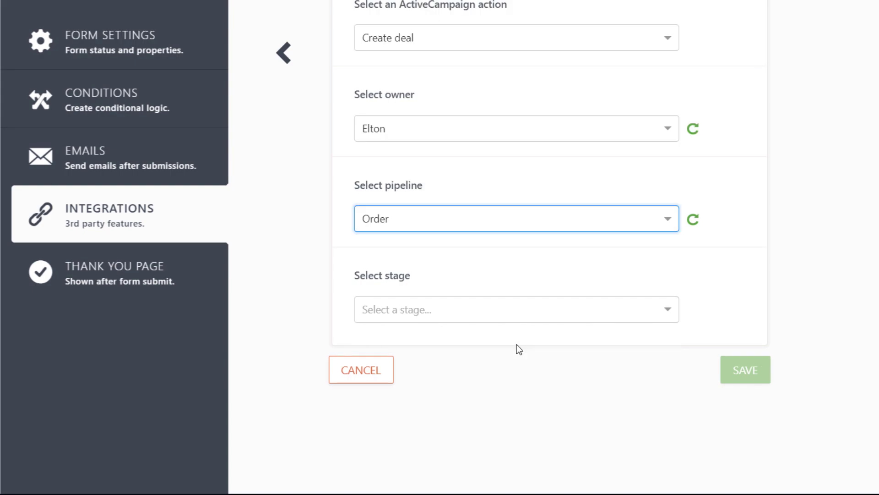
{"action": "left_click", "coordinate": [499, 311]}
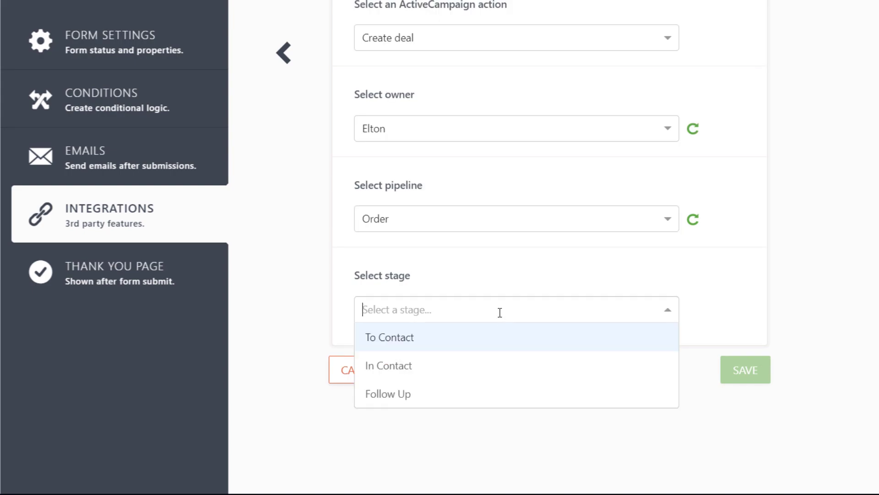
{"action": "left_click", "coordinate": [488, 339]}
Step: Map deal title to Event Name, value to Total, currency to Currency, then save and complete the integration
{"action": "left_click", "coordinate": [559, 280]}
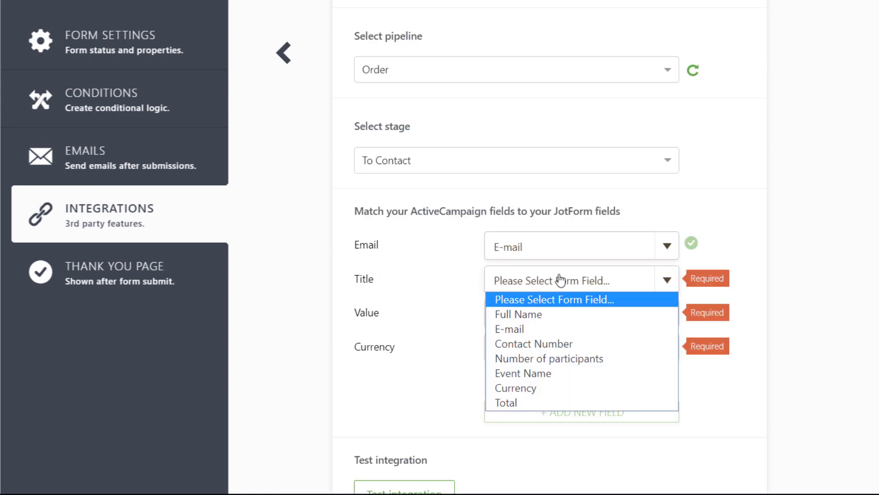
{"action": "left_click", "coordinate": [541, 373]}
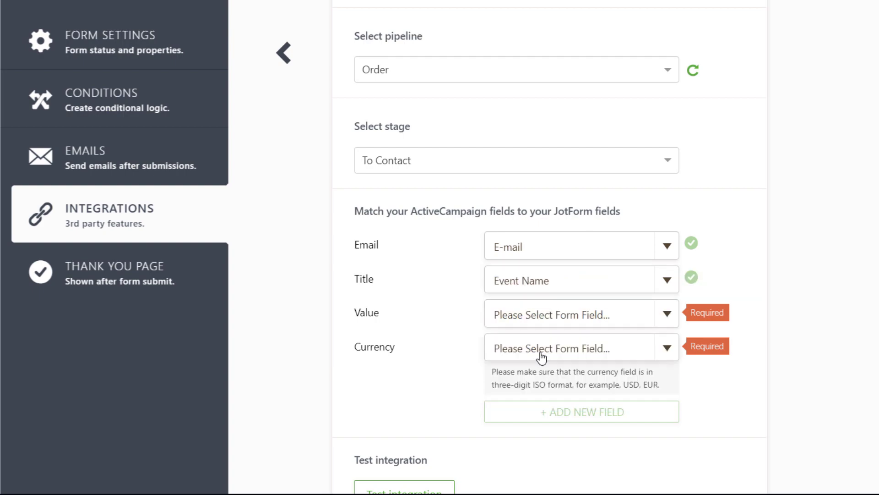
{"action": "left_click", "coordinate": [540, 316]}
{"action": "left_click", "coordinate": [525, 436]}
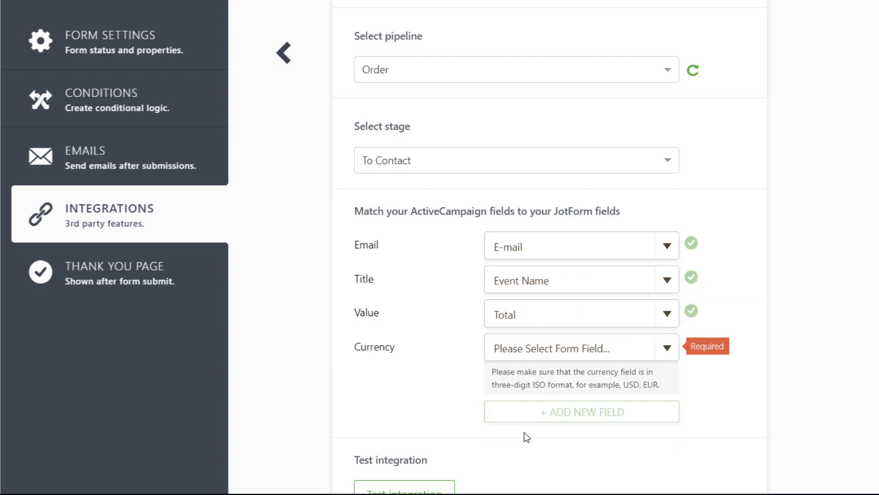
{"action": "left_click", "coordinate": [529, 361]}
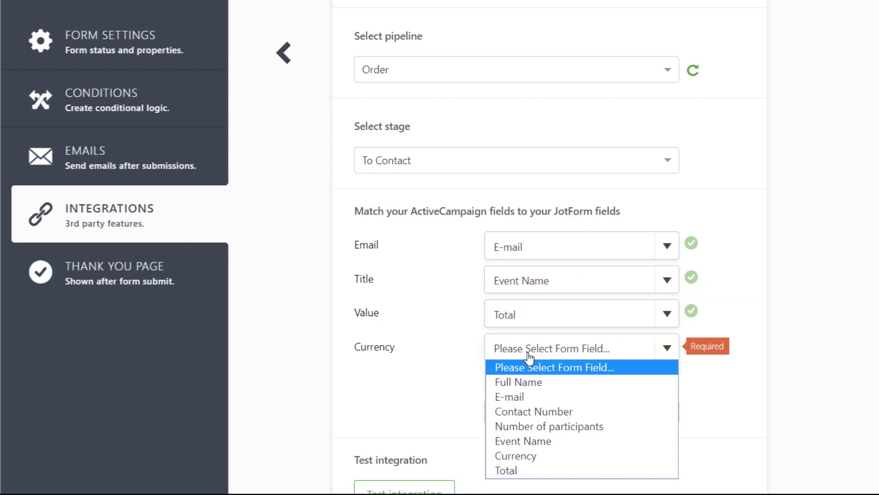
{"action": "left_click", "coordinate": [527, 453]}
{"action": "scroll", "coordinate": [526, 452], "scroll_direction": "down", "scroll_amount": 4}
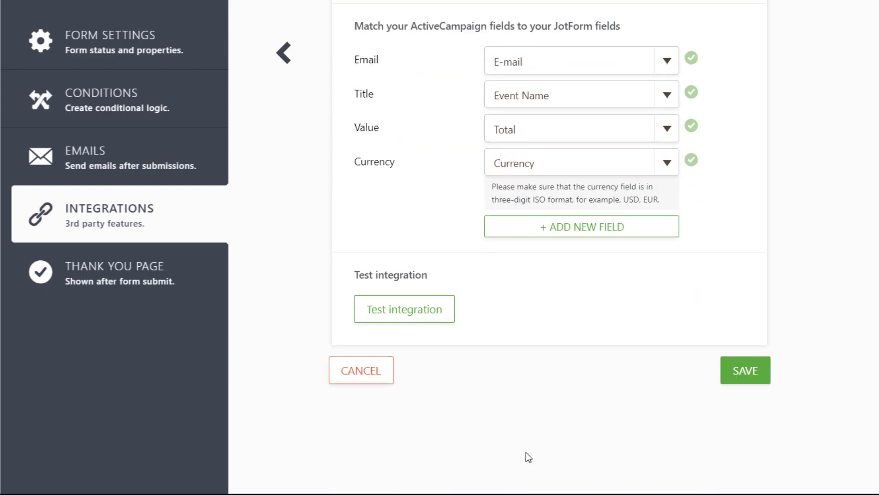
{"action": "left_click", "coordinate": [725, 372]}
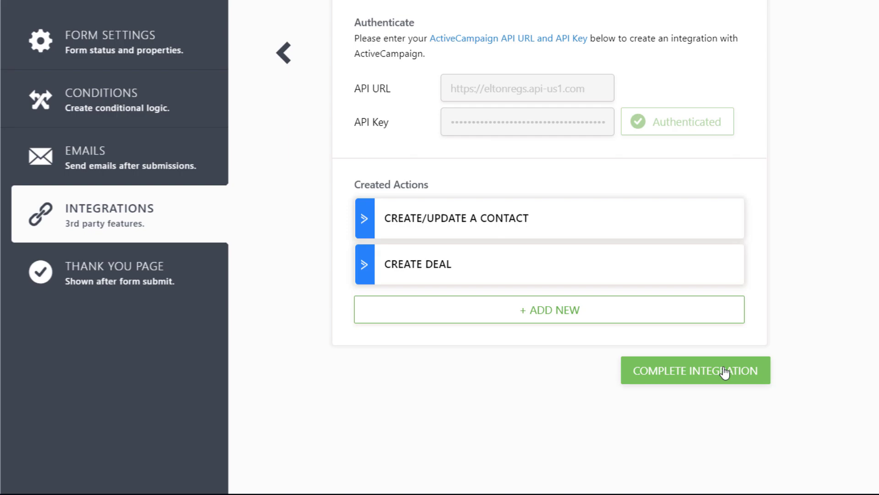
{"action": "left_click", "coordinate": [724, 372]}
Step: Finish the integration setup and open the published conference form live in a new tab
{"action": "left_click", "coordinate": [744, 319]}
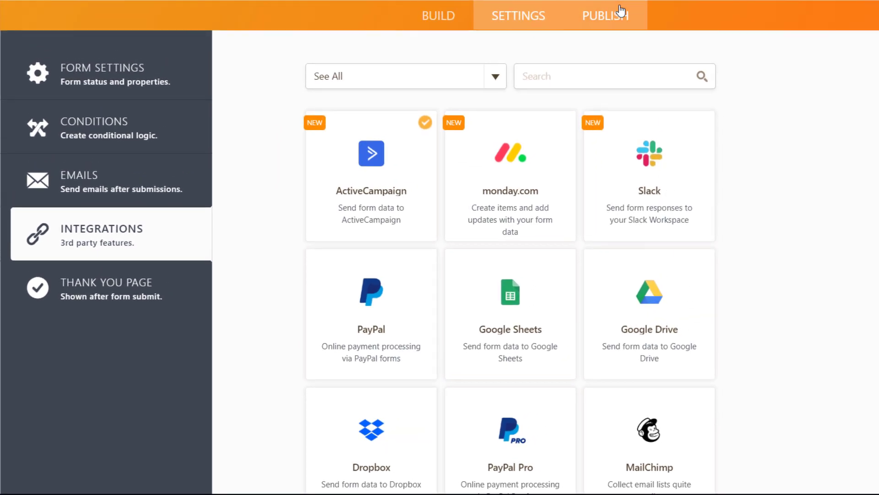
{"action": "left_click", "coordinate": [625, 5]}
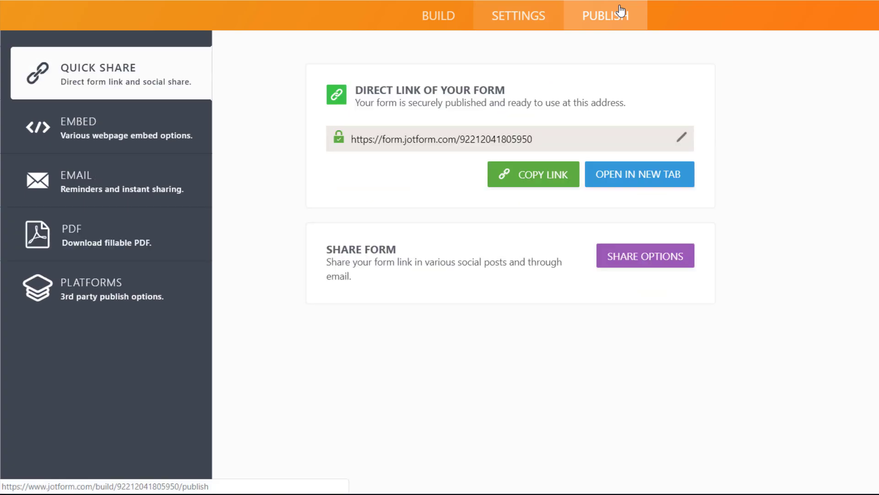
{"action": "left_click", "coordinate": [621, 173]}
Step: Autofill a saved contact, enter area code 123 and 2 participants, and submit the registration
{"action": "left_click", "coordinate": [437, 98]}
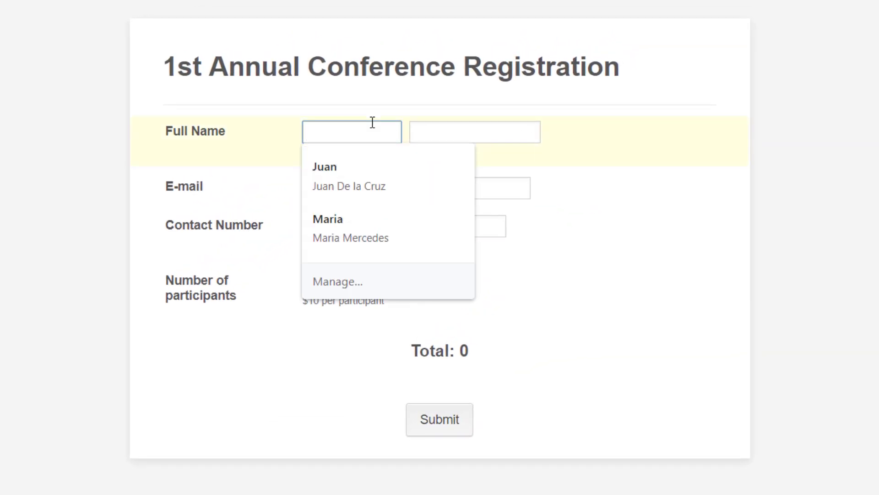
{"action": "left_click", "coordinate": [433, 173]}
{"action": "left_click", "coordinate": [369, 217]}
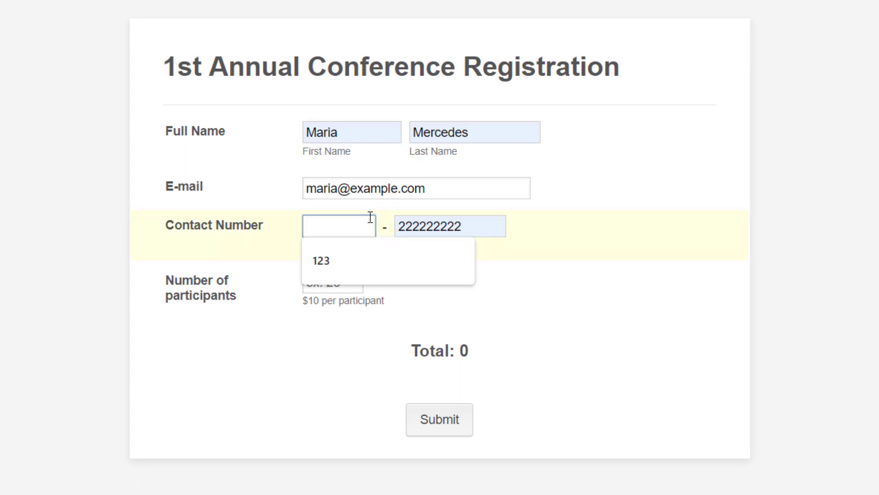
{"action": "type", "text": "123"}
{"action": "left_click", "coordinate": [345, 276]}
{"action": "type", "text": "2"}
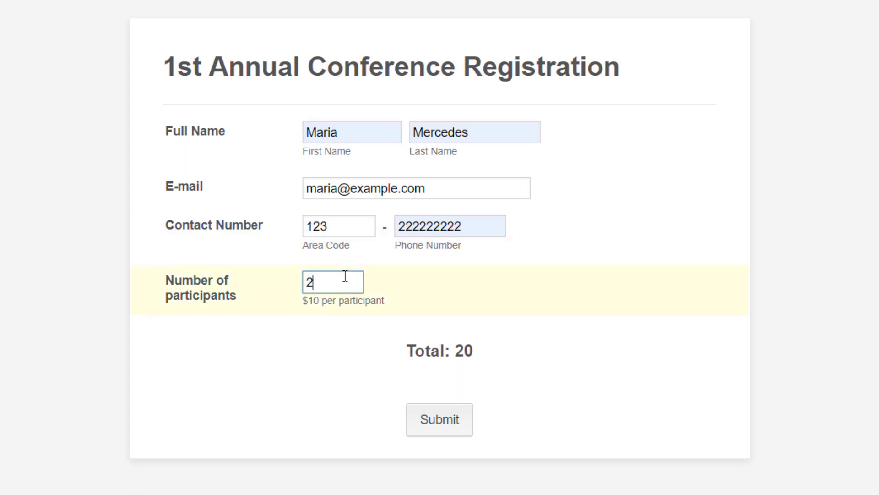
{"action": "left_click", "coordinate": [427, 416]}
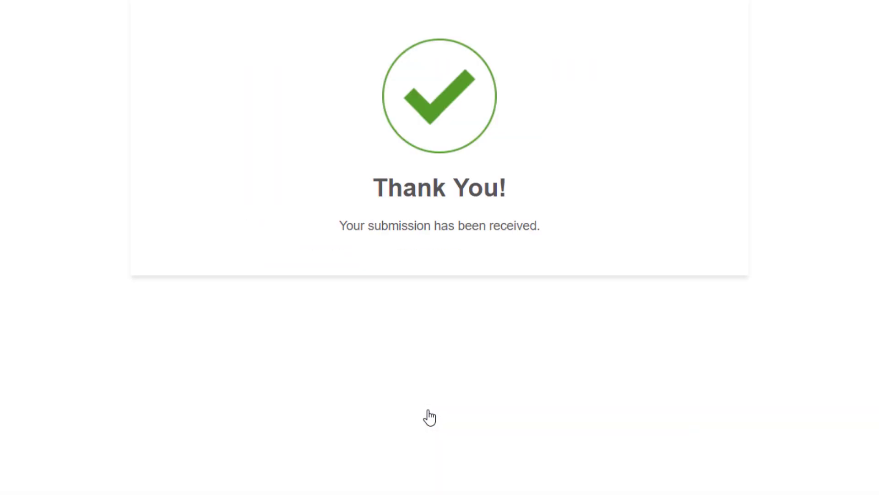
Step: Check the new contact's deals in ActiveCampaign, then view the Order pipeline's $20 conference deal
{"action": "left_click", "coordinate": [614, 13]}
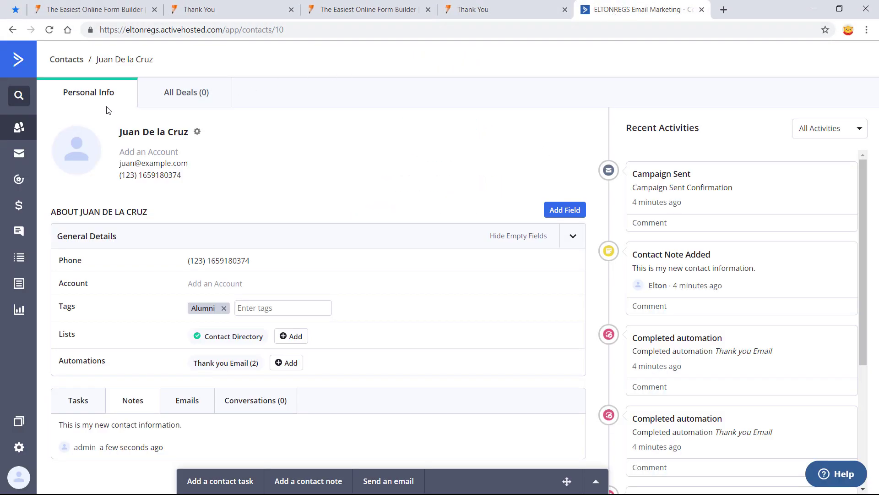
{"action": "left_click", "coordinate": [32, 128]}
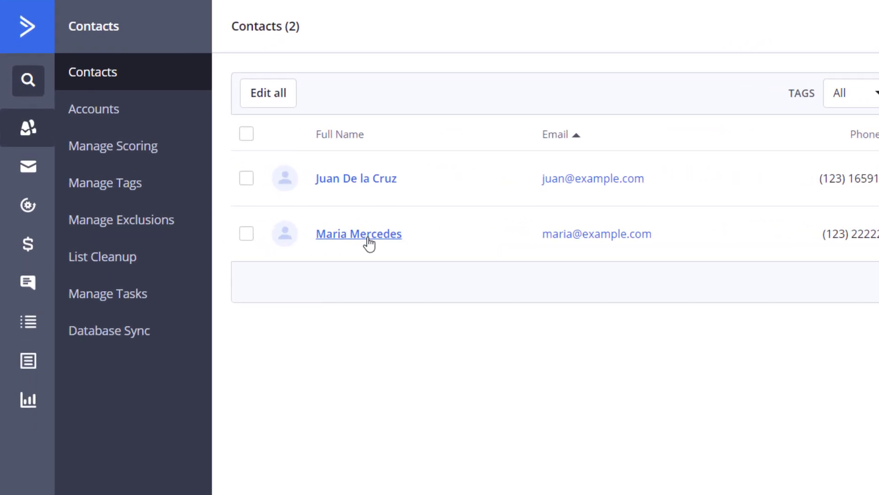
{"action": "left_click", "coordinate": [369, 234]}
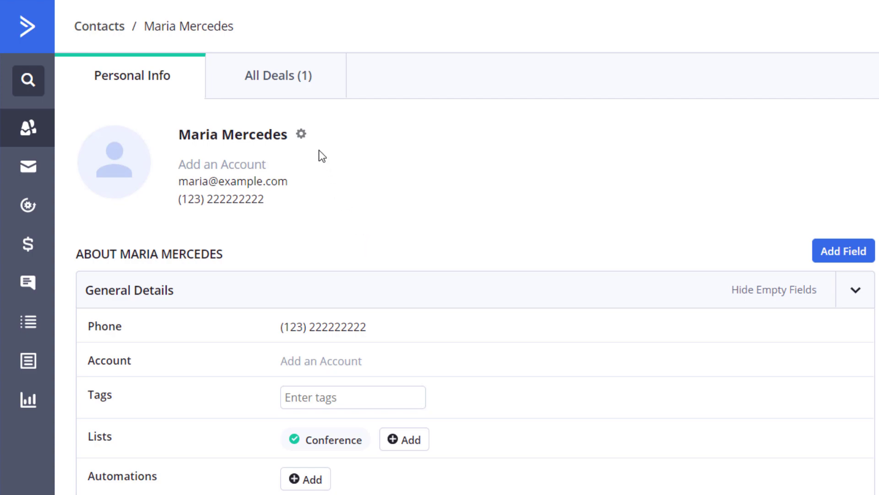
{"action": "left_click", "coordinate": [289, 78]}
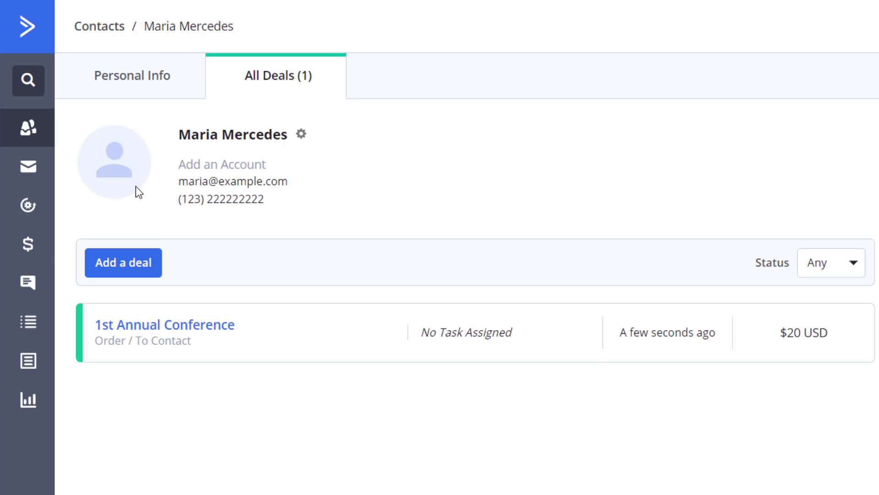
{"action": "left_click", "coordinate": [49, 259]}
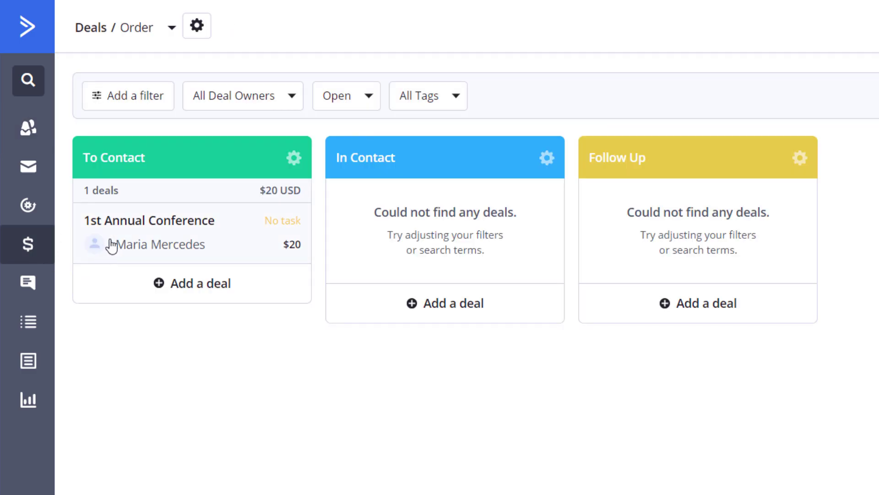